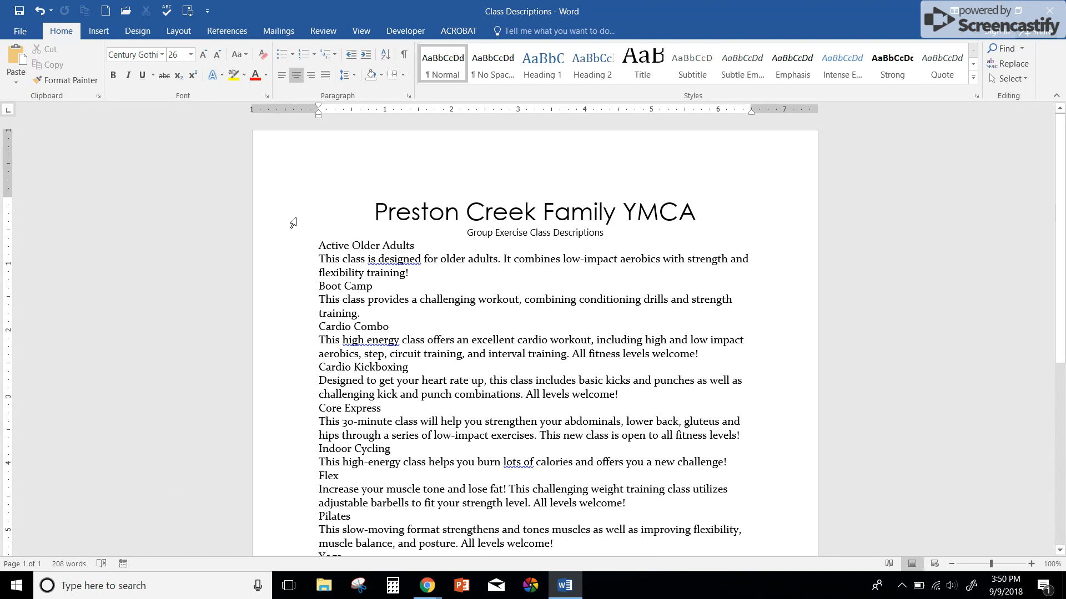
- Make the title line "Preston Creek Family YMCA" bold
click(276, 223)
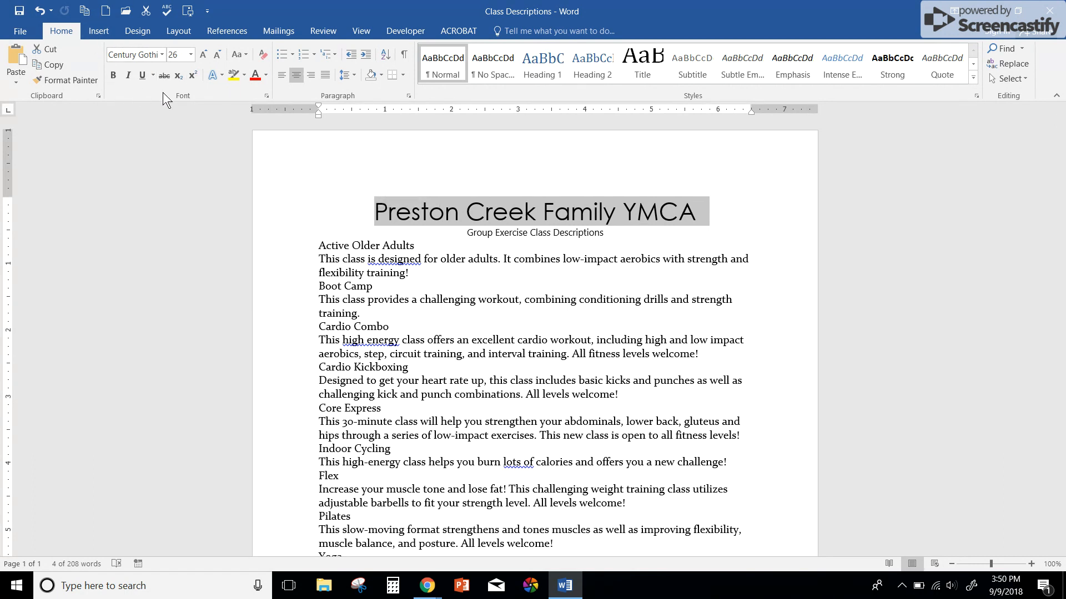
click(113, 75)
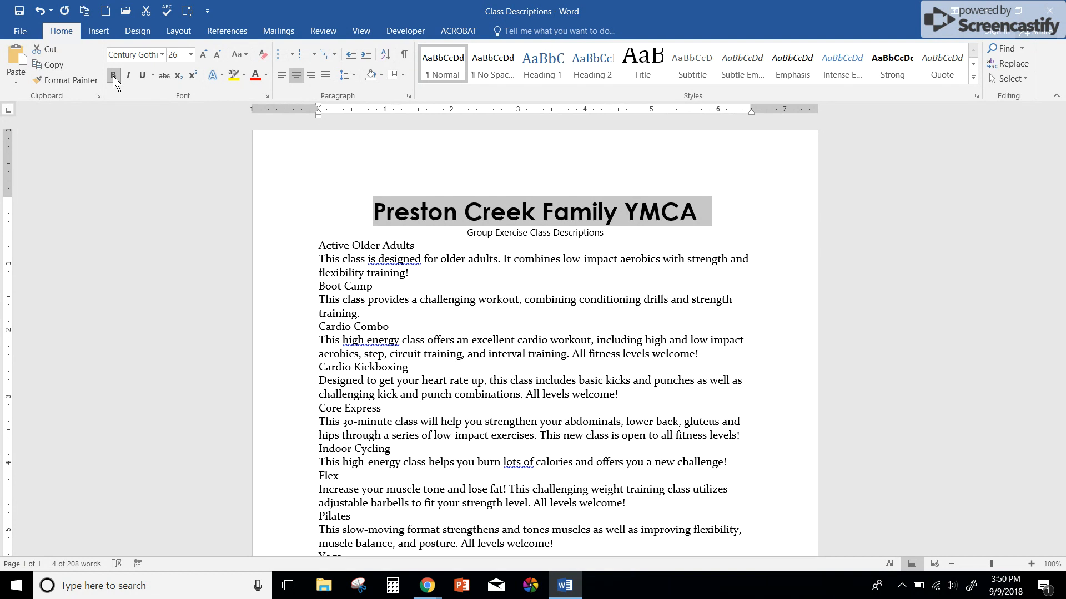
click(112, 75)
click(112, 75)
click(113, 75)
click(112, 75)
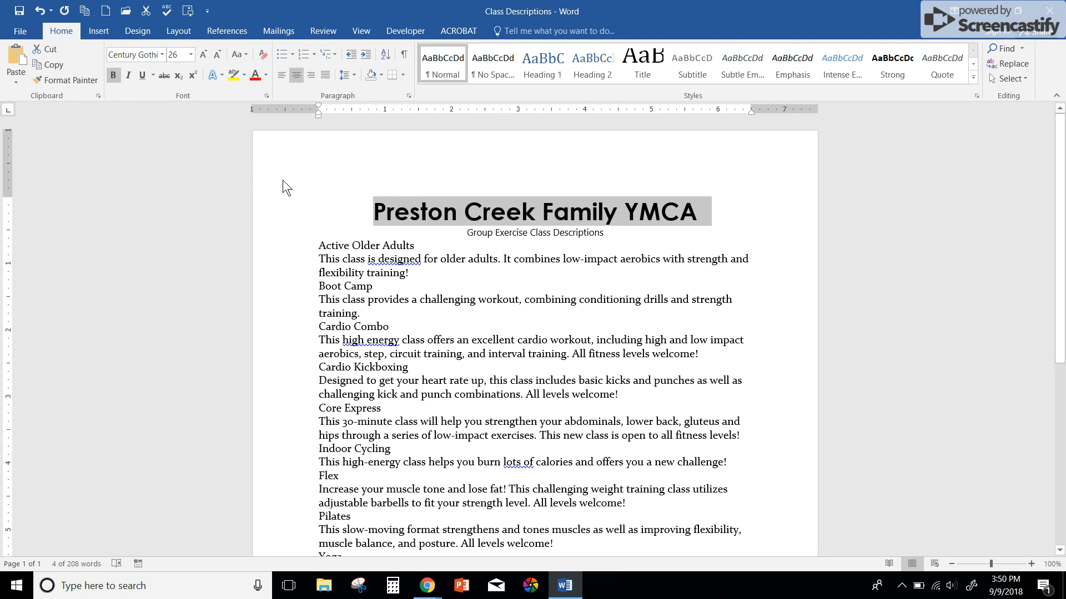
- Italicize the subtitle line "Group Exercise Class Descriptions" below the title
click(310, 233)
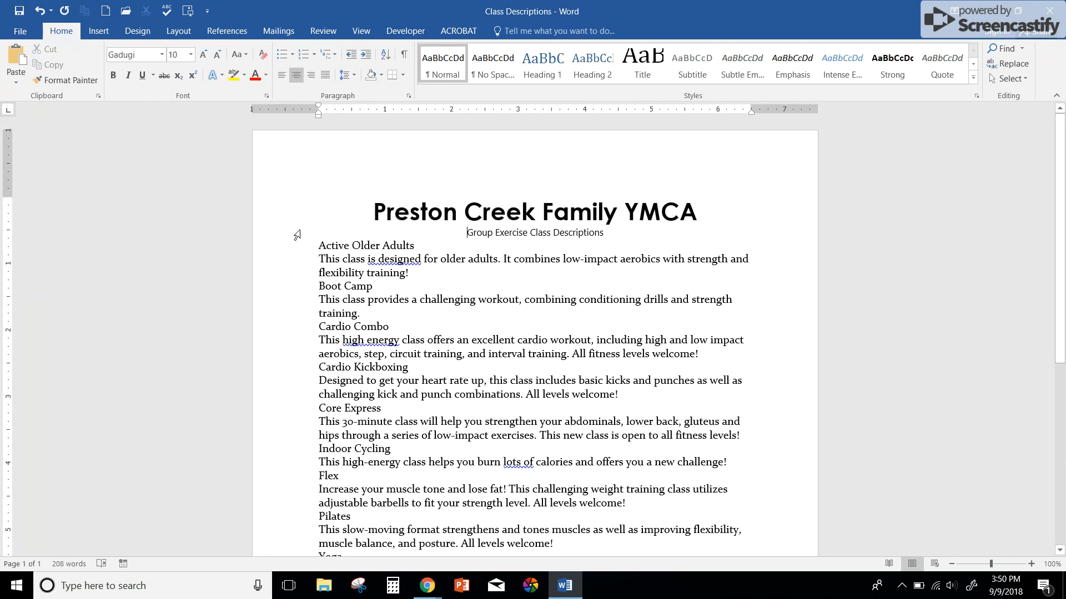
click(294, 235)
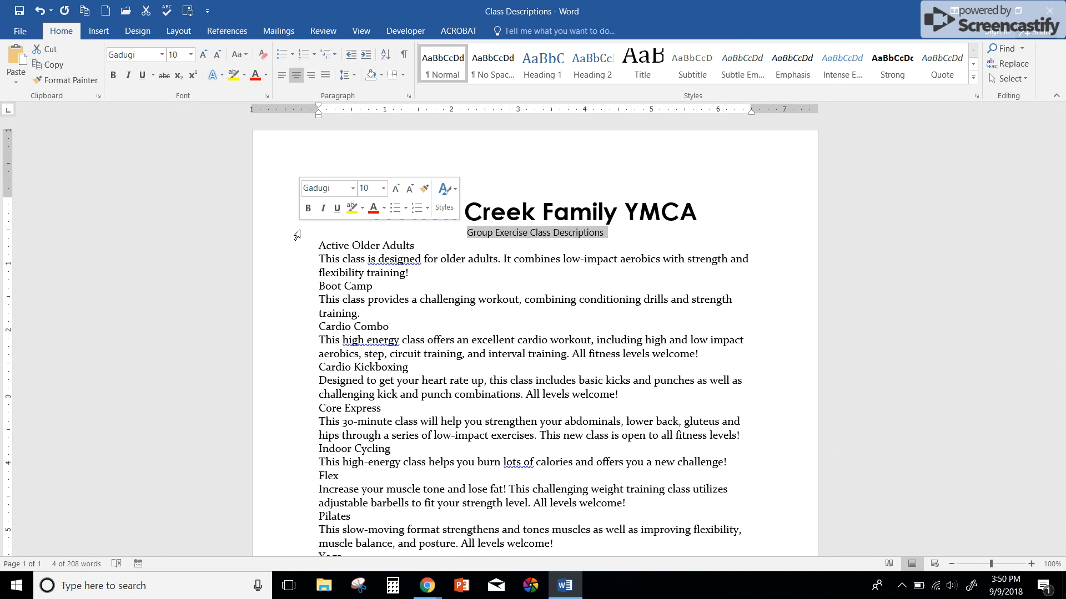
click(127, 75)
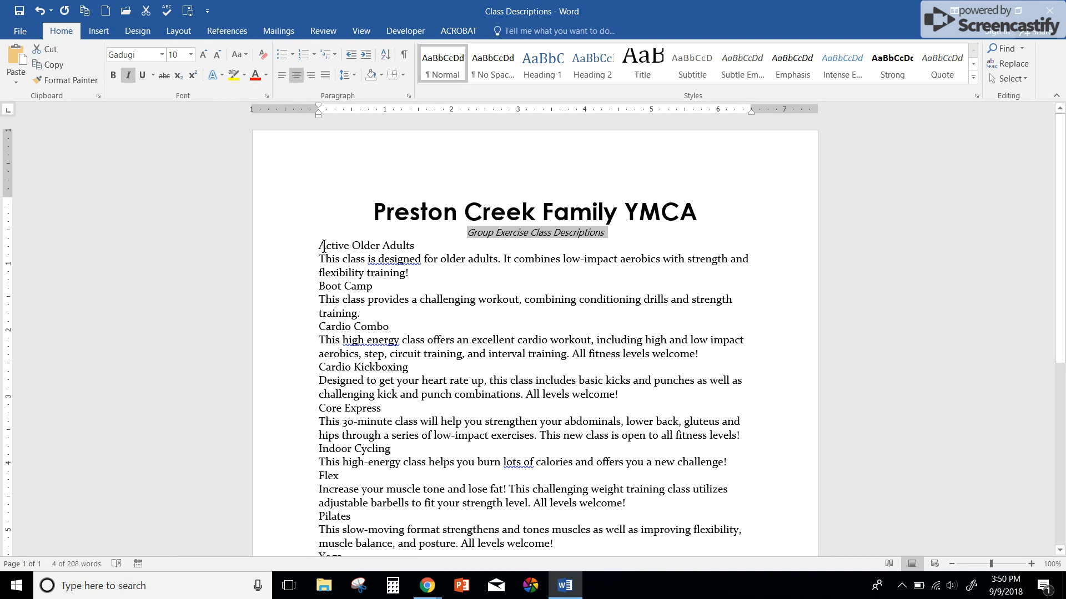
- Make the "Active Older Adults" class heading bold and clear the selection
drag(319, 246, 416, 250)
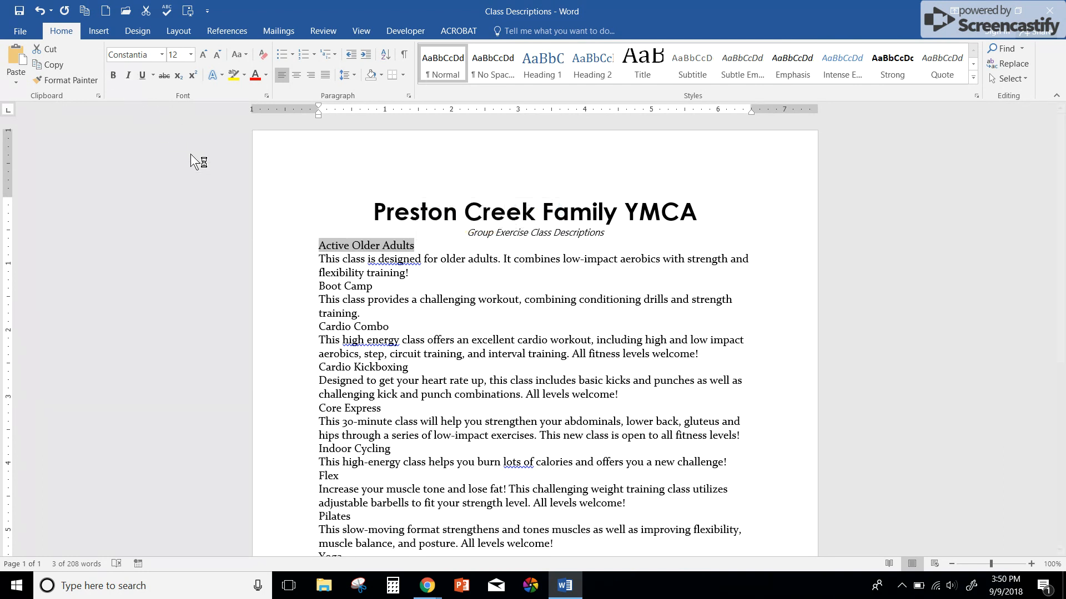
key(ctrl+b)
ctrl+click(345, 155)
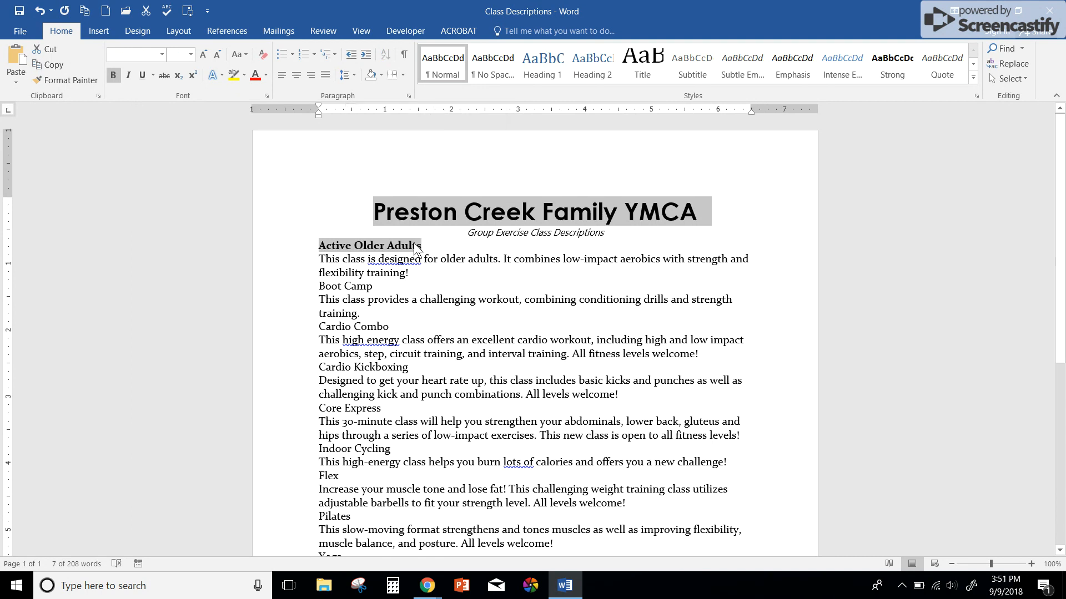
click(472, 248)
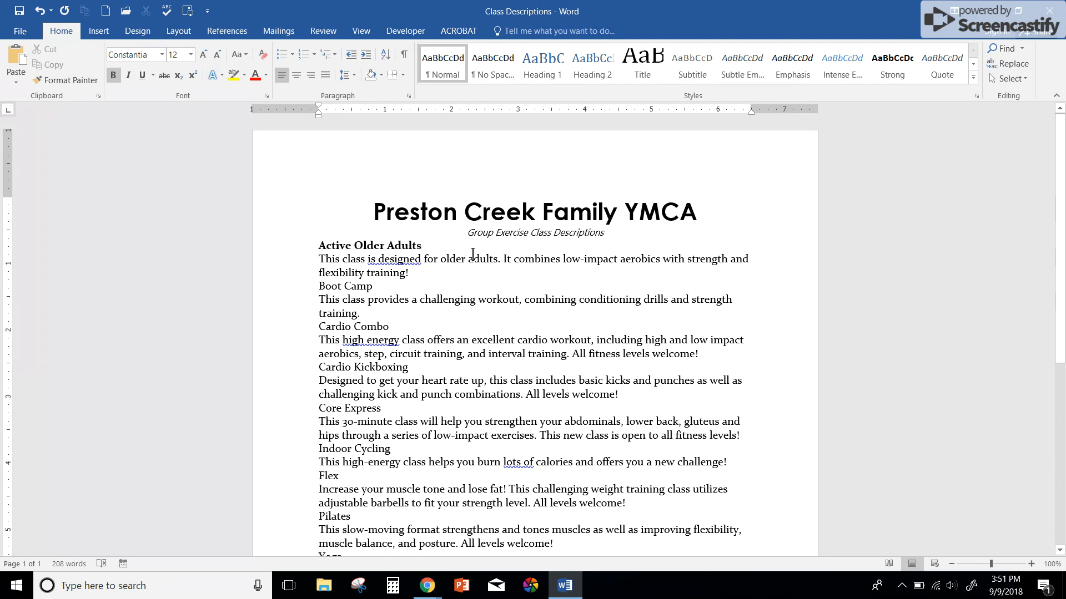
- Underline the "Active Older Adults" heading with a standard single underline
drag(320, 246, 424, 247)
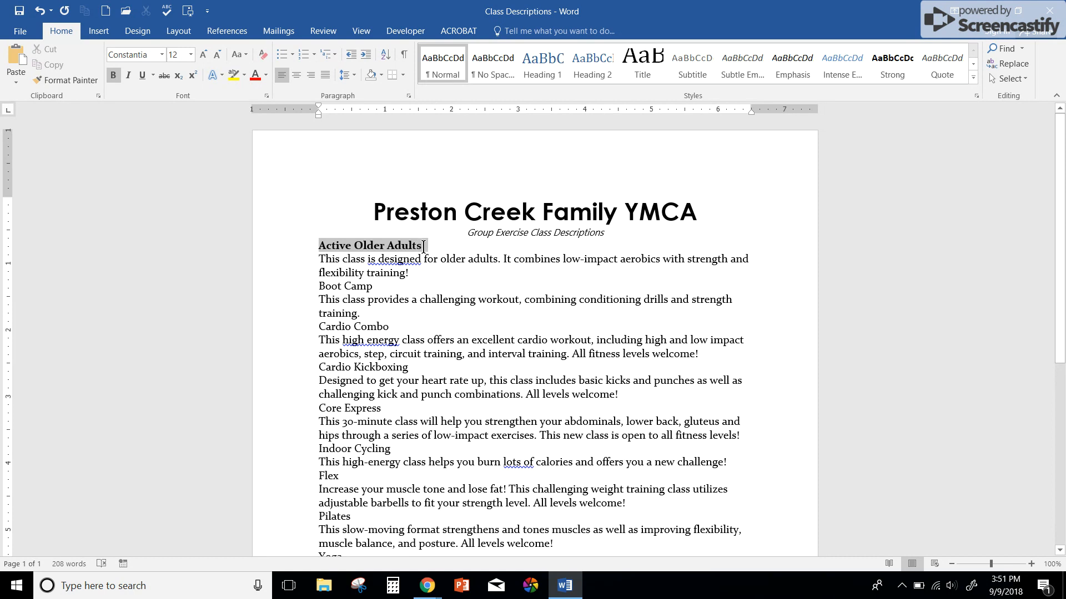
right_click(381, 244)
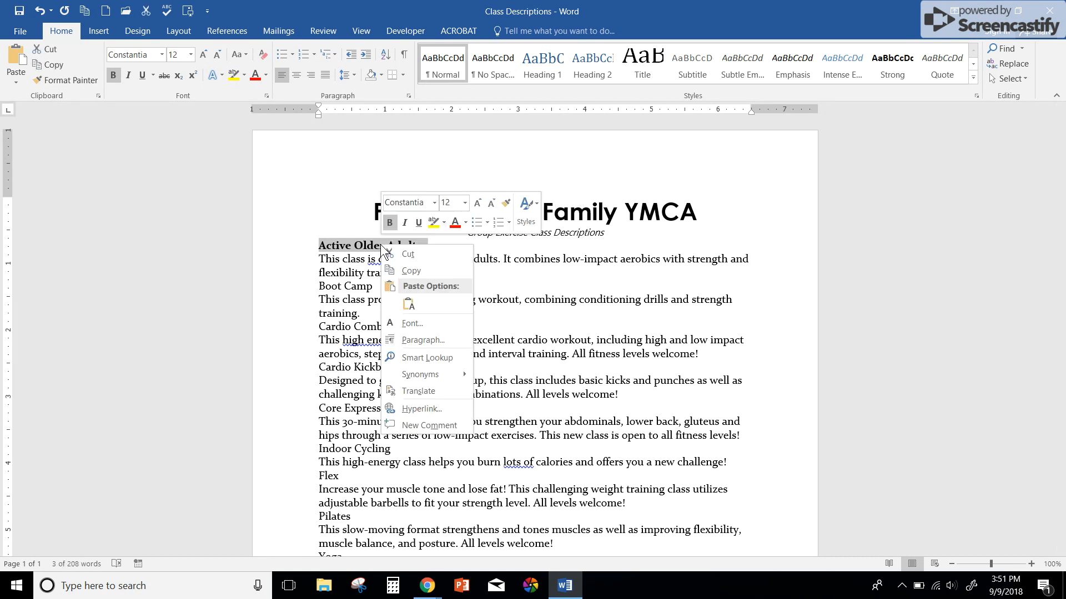
click(419, 223)
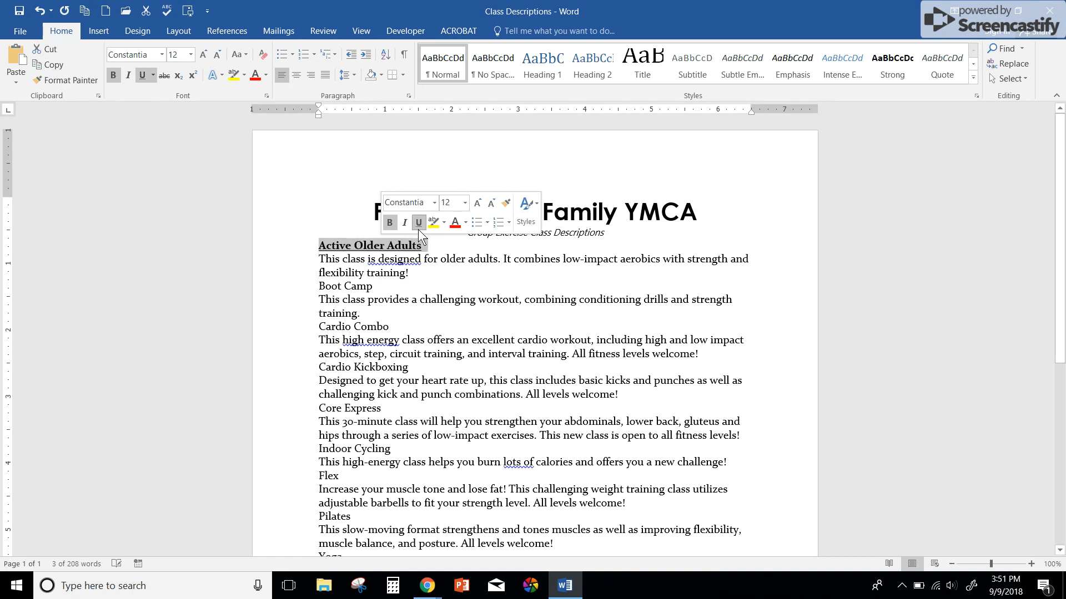
click(433, 247)
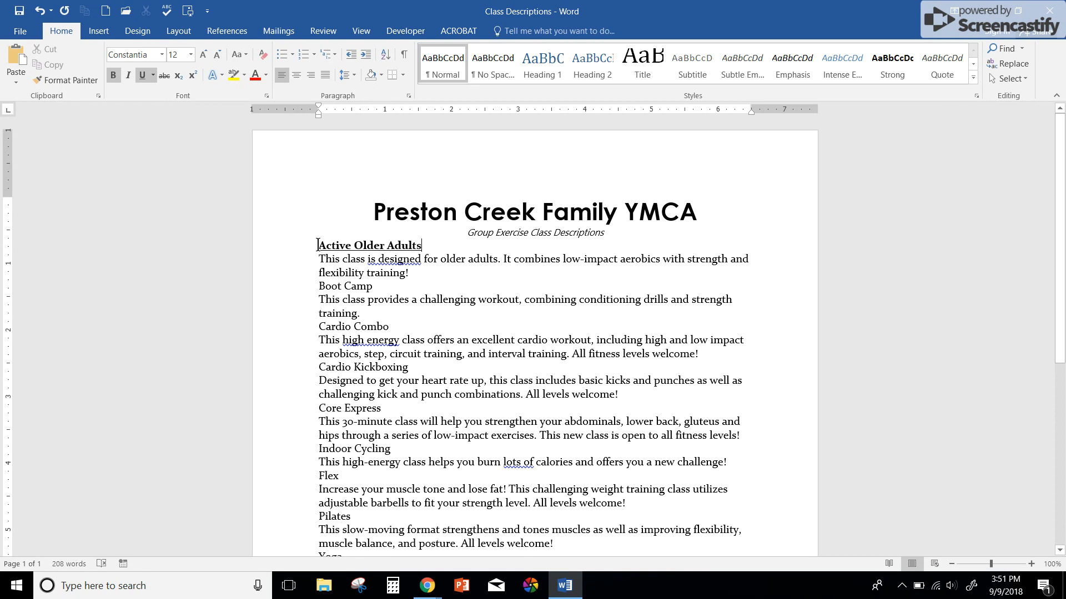
- Apply the thick underline style to the "Active Older Adults" heading
drag(317, 245, 421, 245)
right_click(380, 248)
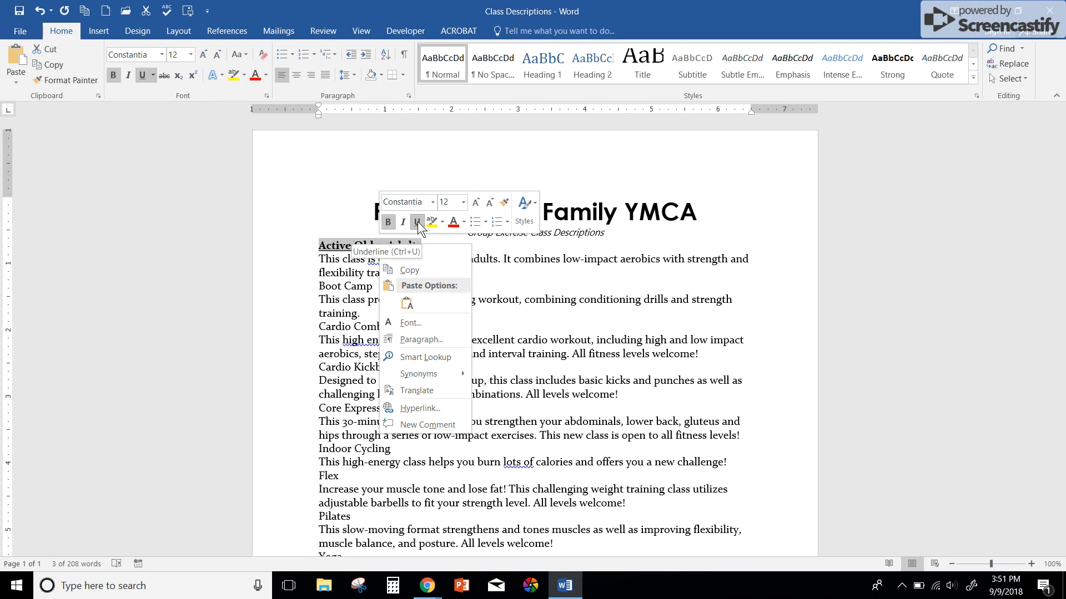
click(153, 75)
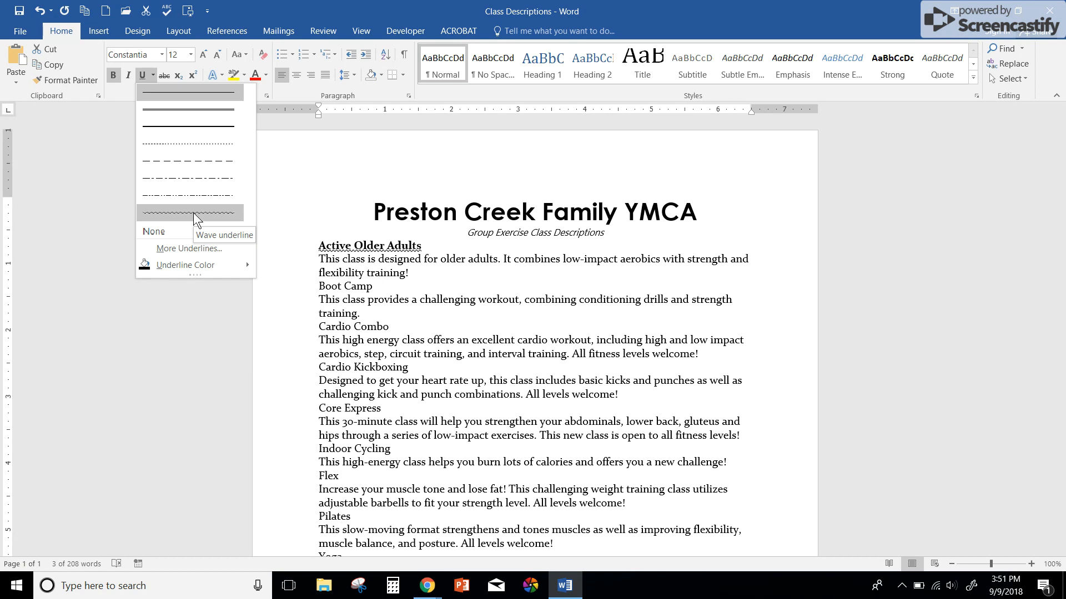
click(186, 131)
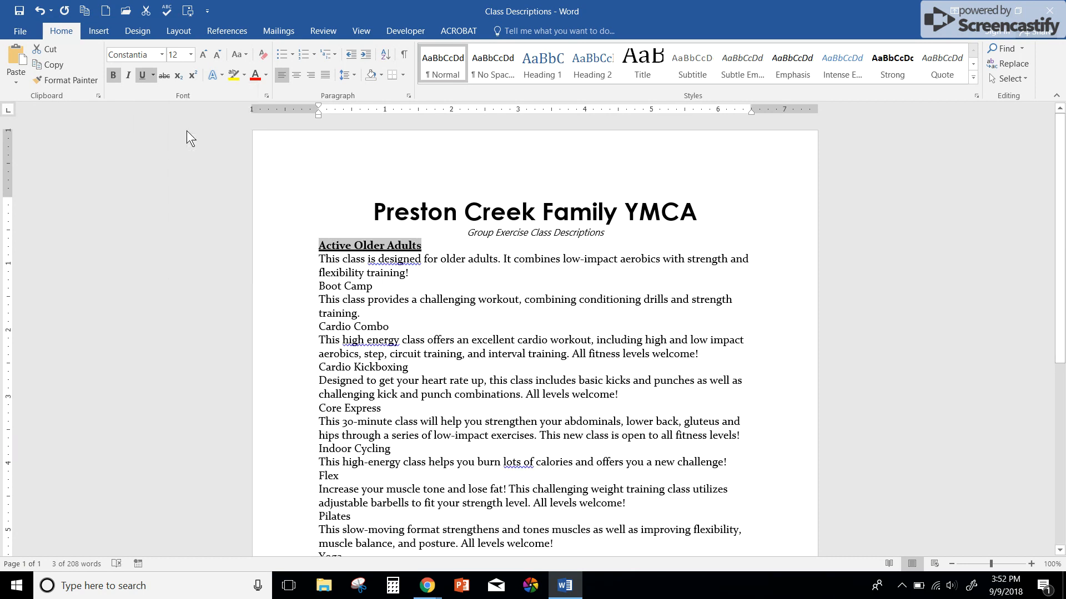
click(414, 301)
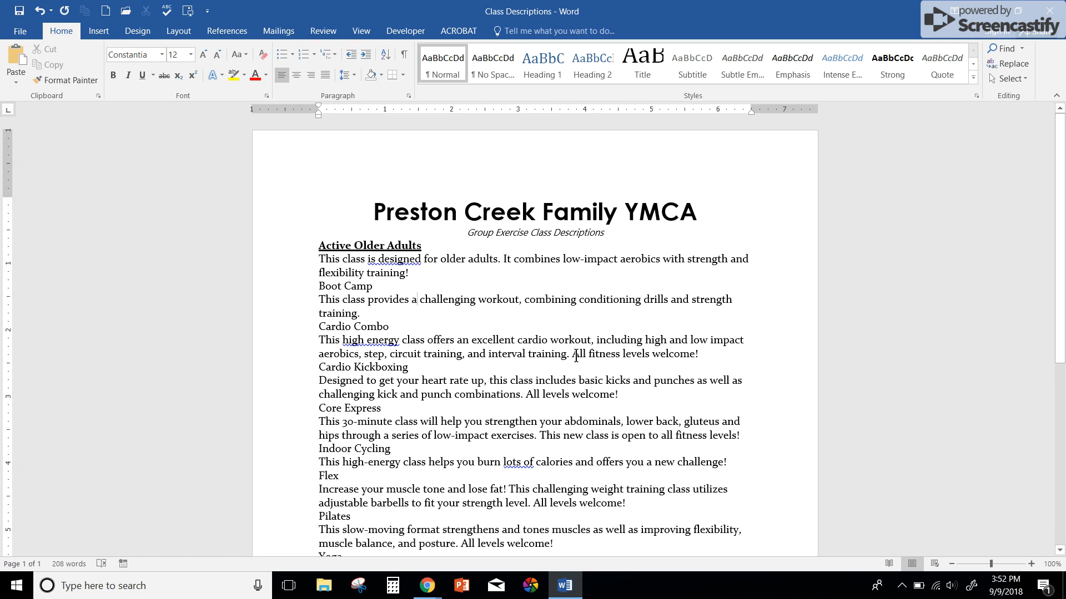
- Highlight the sentence "All fitness levels welcome!" in the Cardio Combo description in teal
drag(572, 356, 698, 363)
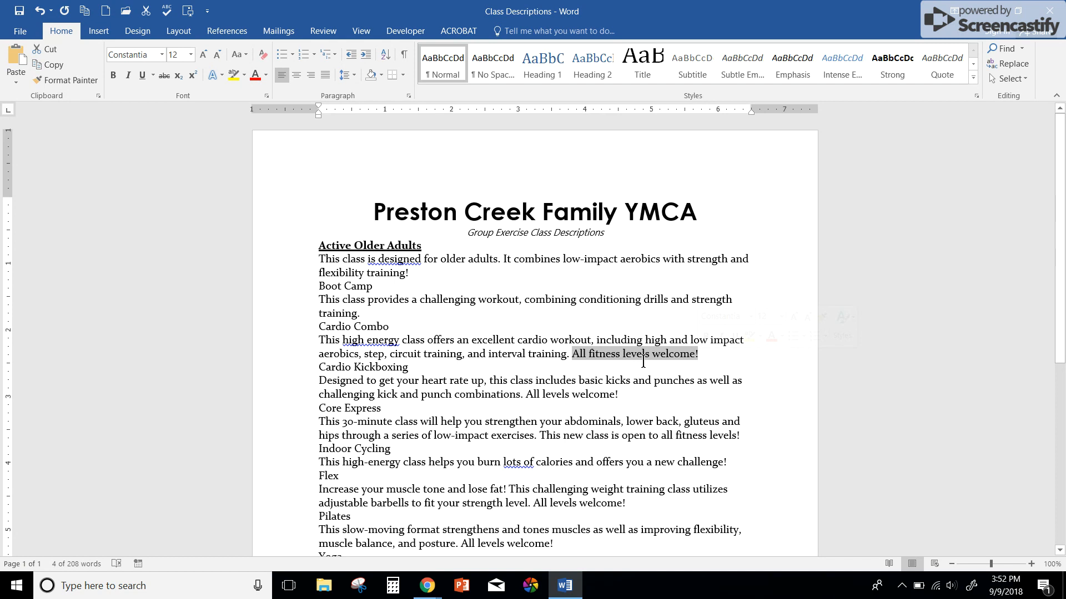
click(244, 75)
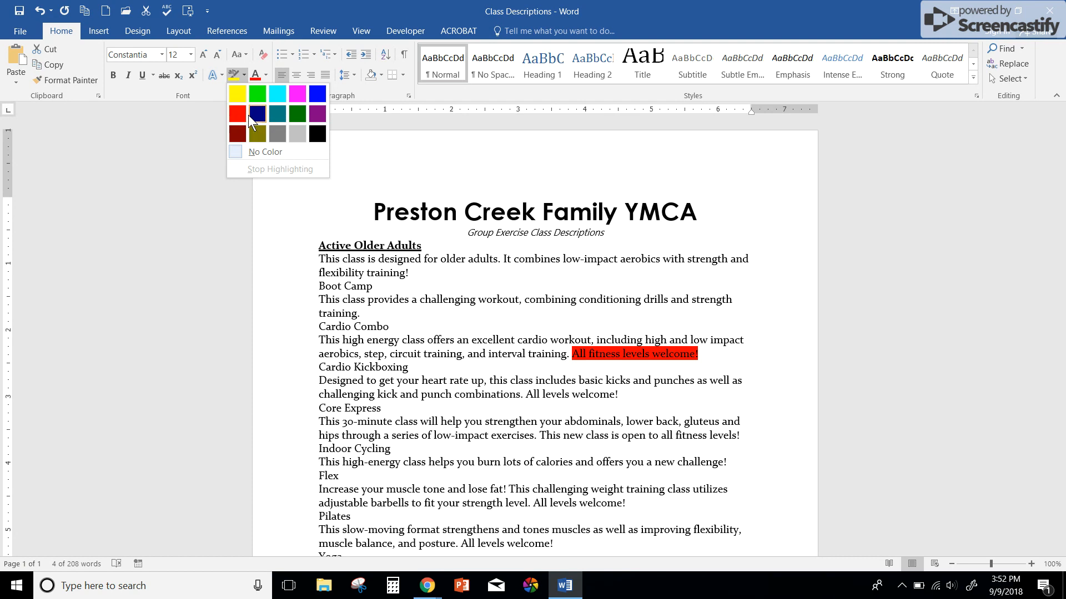
click(278, 114)
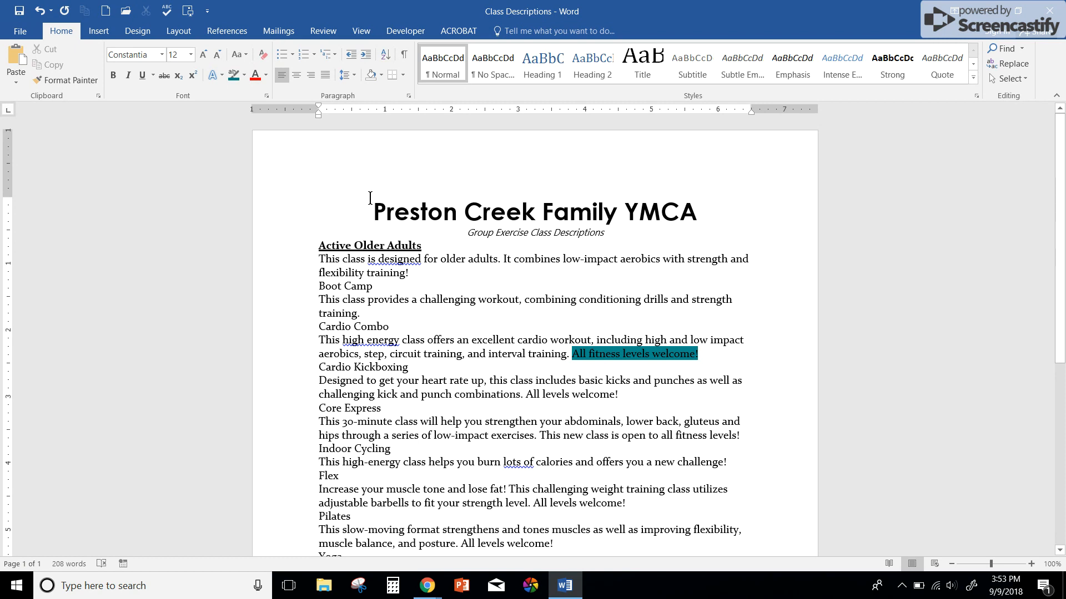
- Format the title line with the All caps effect and the darkest teal theme font color
click(282, 221)
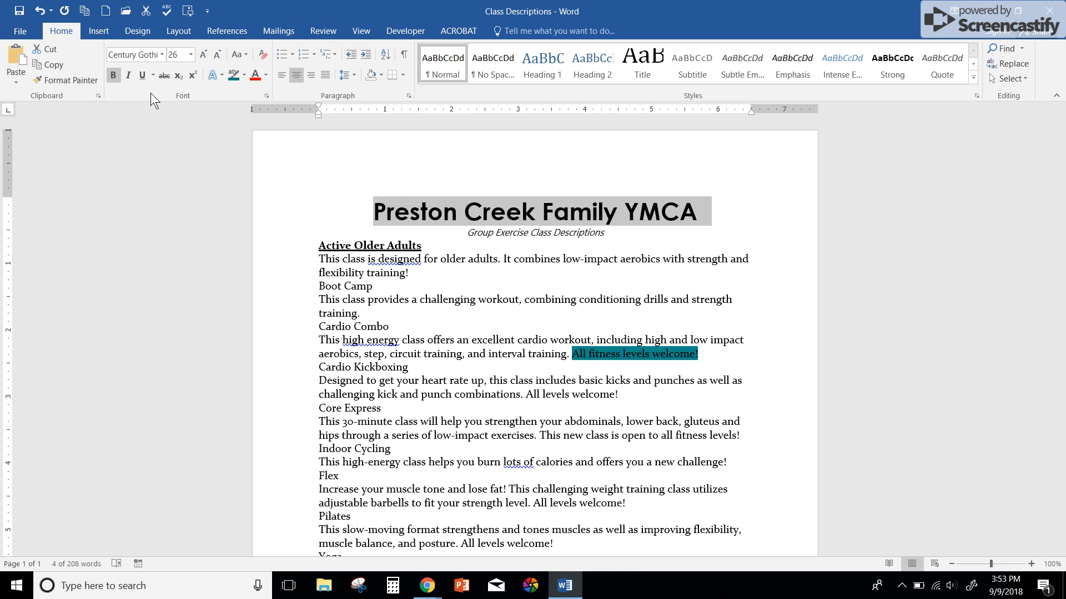
click(266, 95)
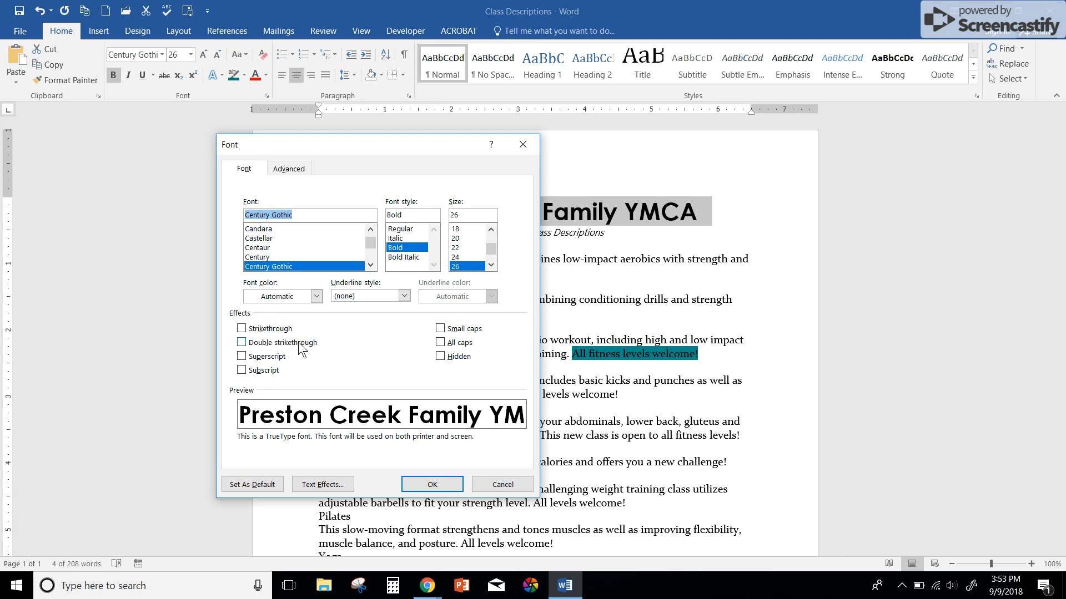
click(440, 343)
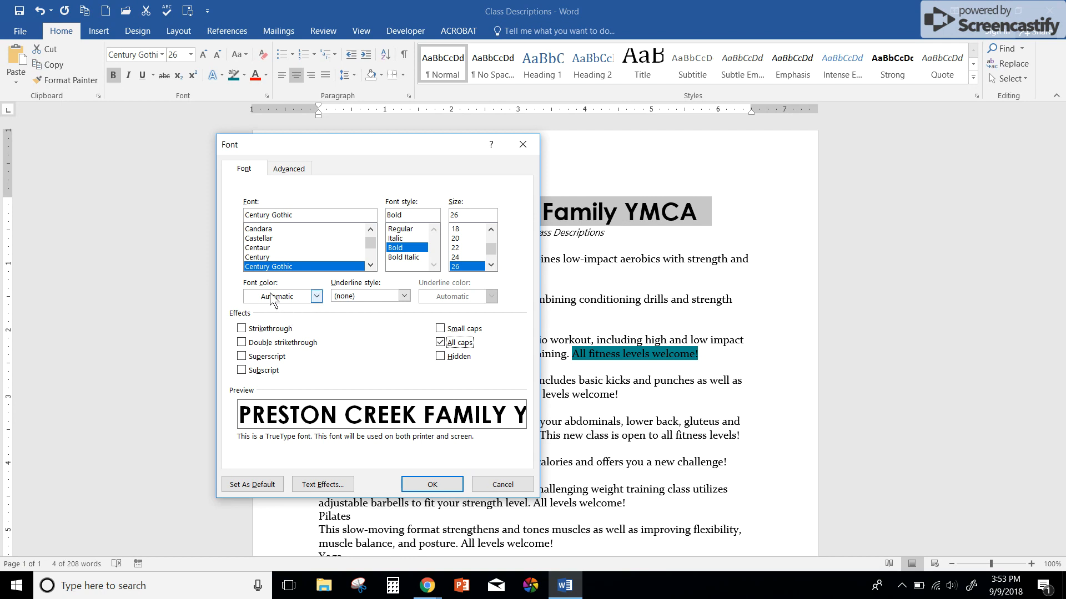
click(316, 297)
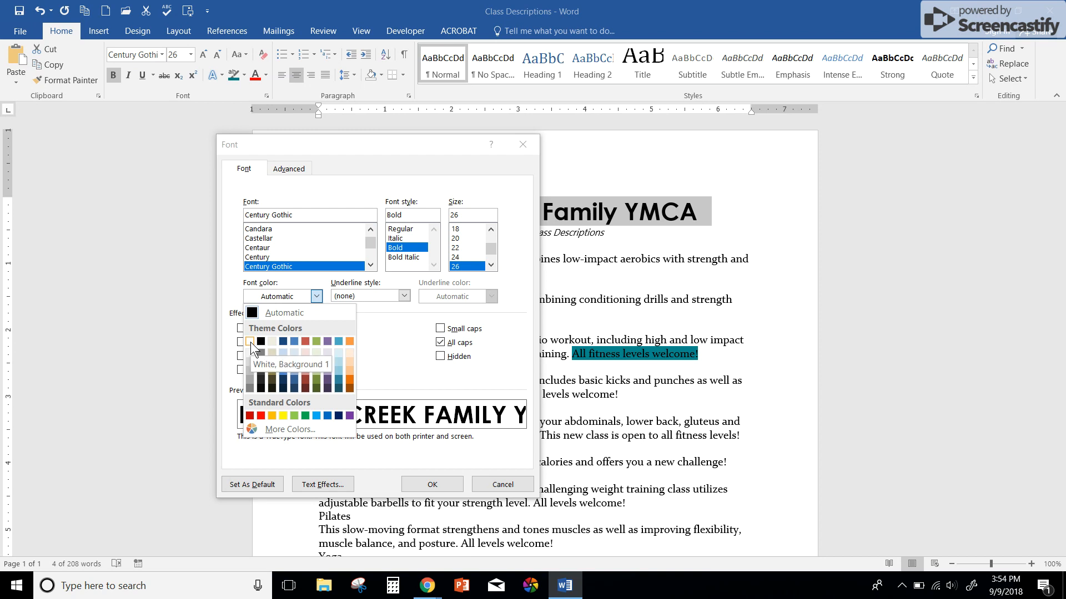
click(337, 388)
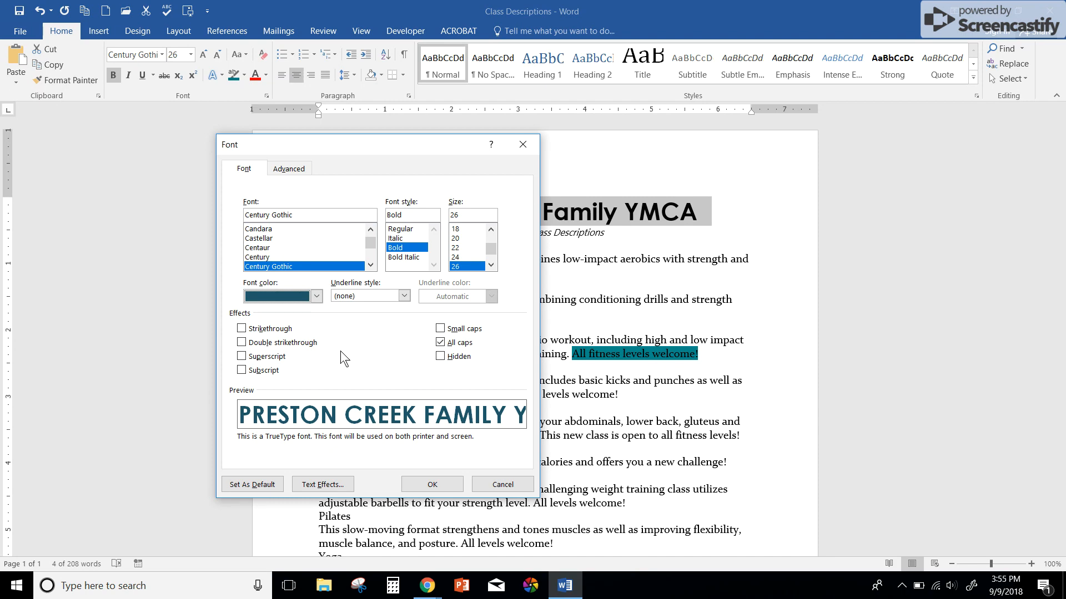
click(441, 482)
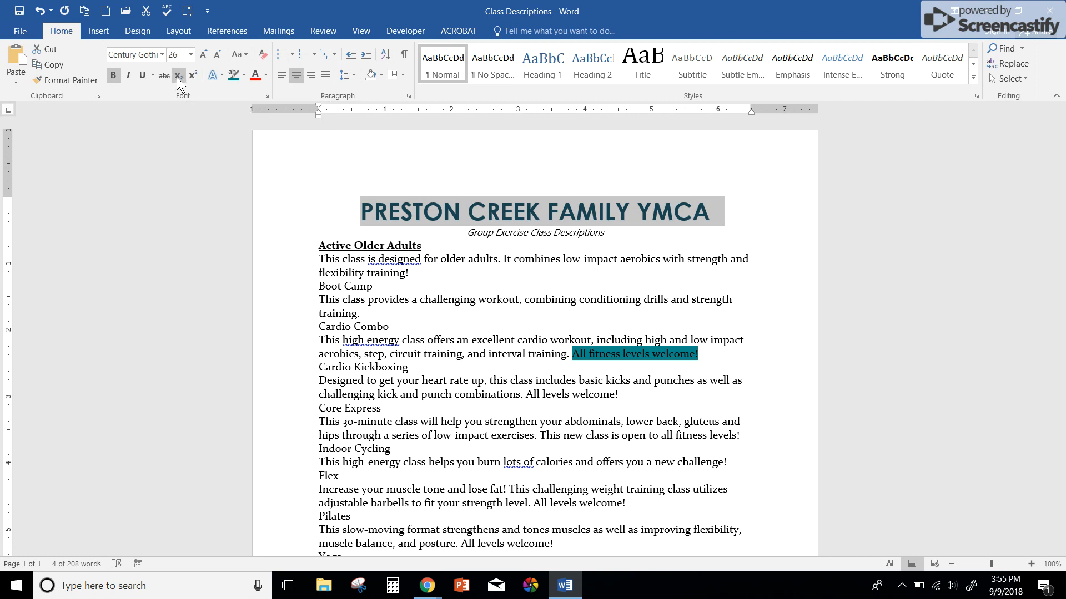
- Apply the preset text effect with white fill and light teal outline to the title line
click(222, 76)
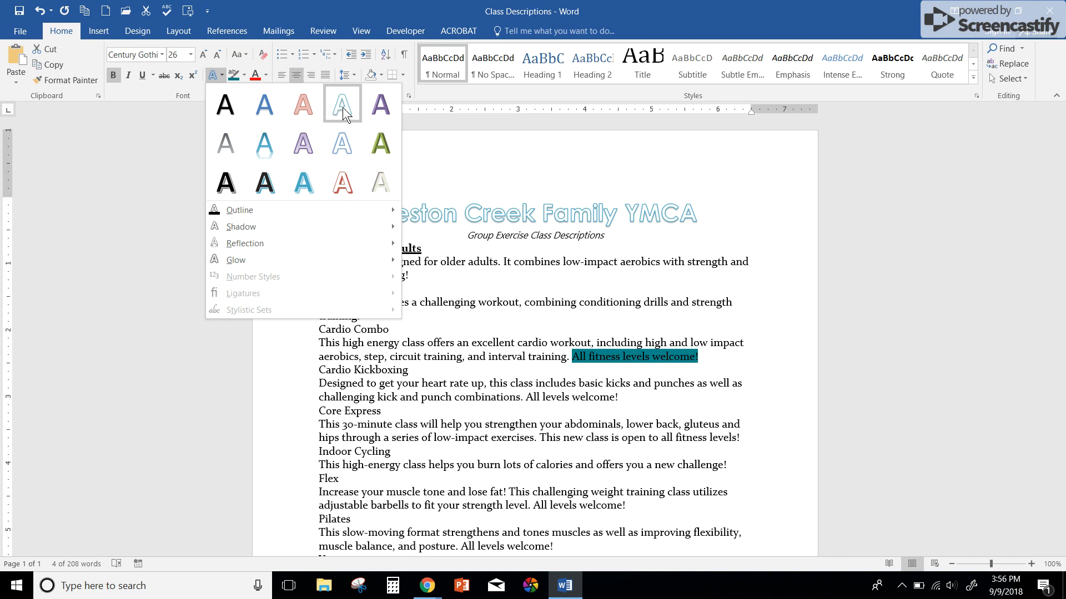
mouse_move(374, 208)
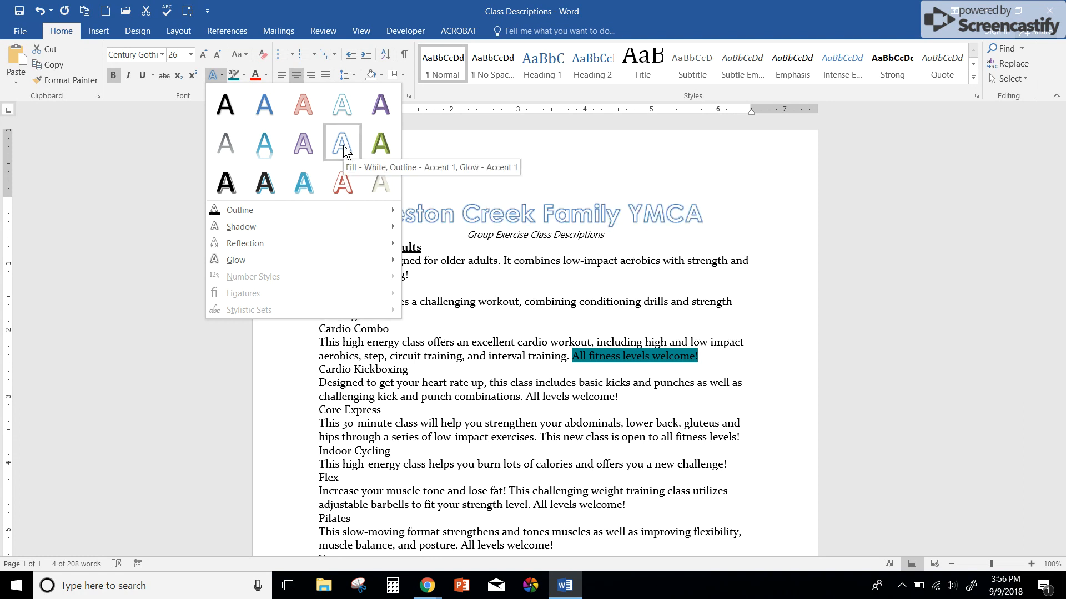
click(338, 108)
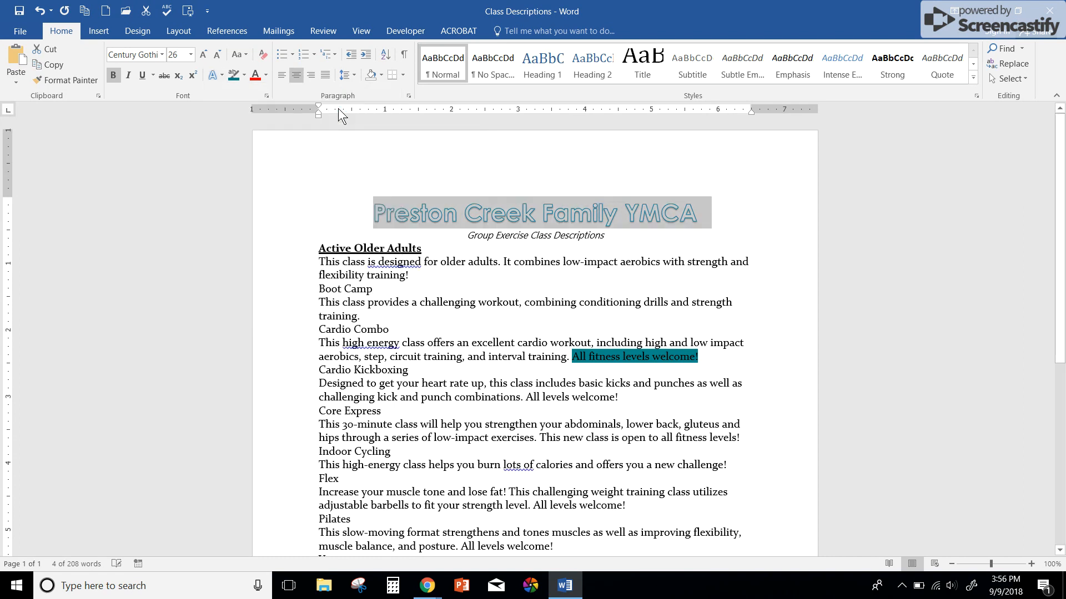
click(364, 215)
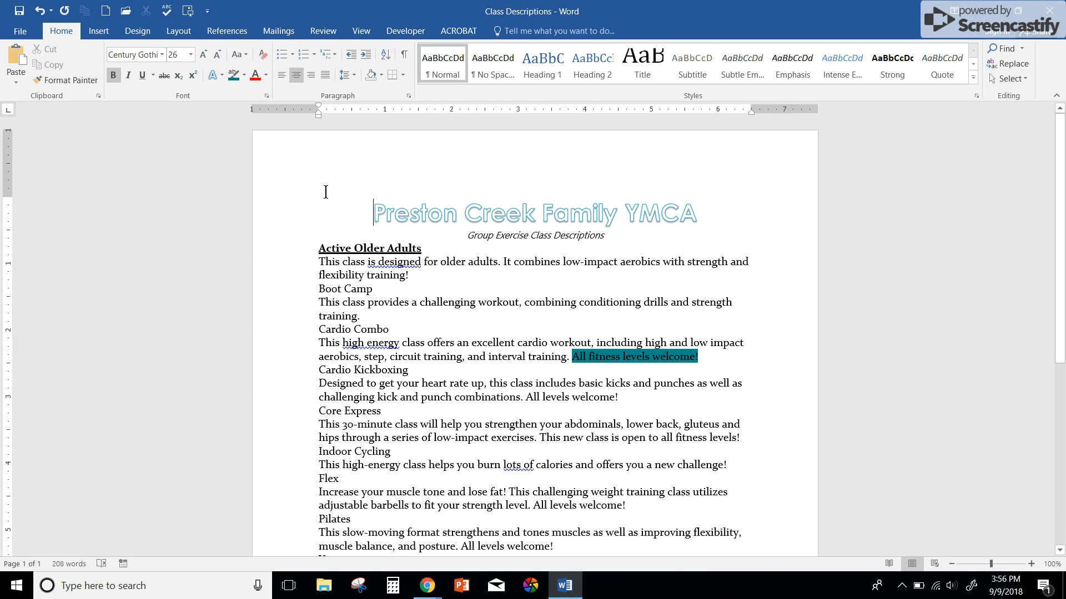
- Set the text fill of the "Preston Creek Family YMCA" title line to a gradient fill
click(295, 216)
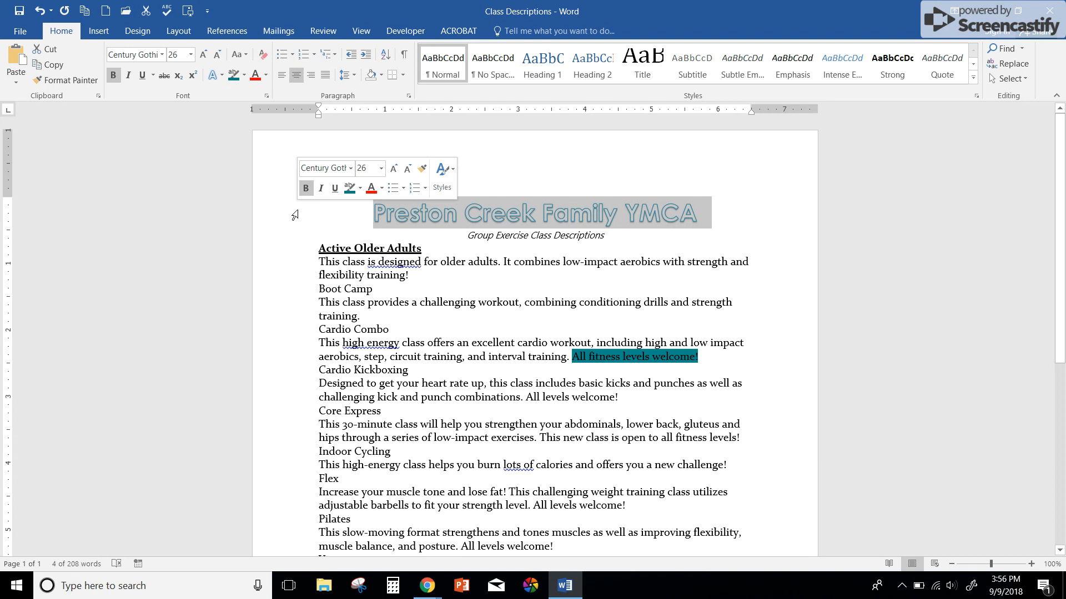
right_click(429, 212)
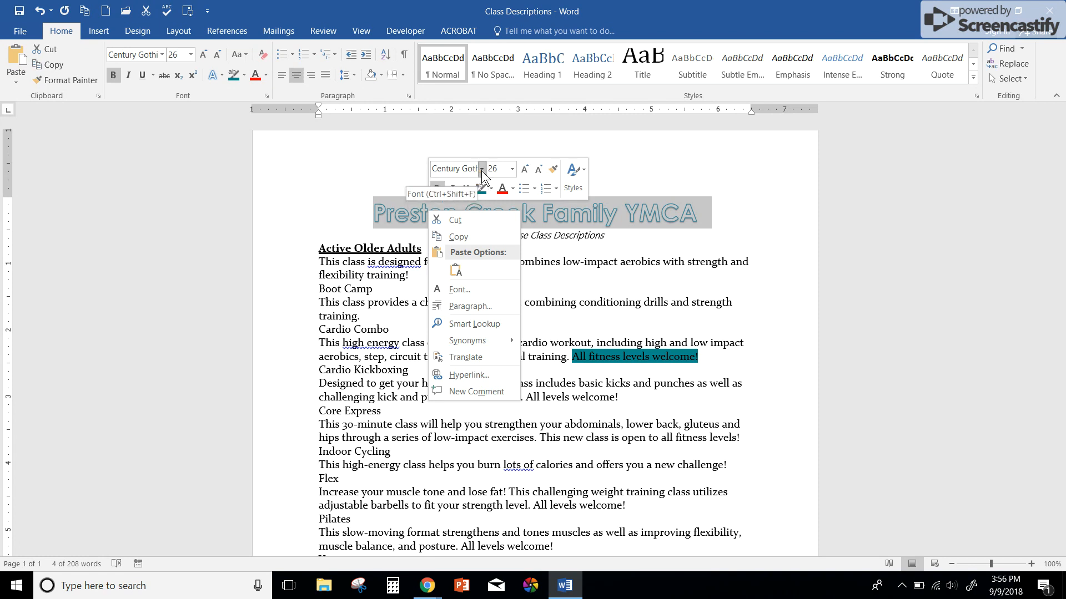
click(465, 287)
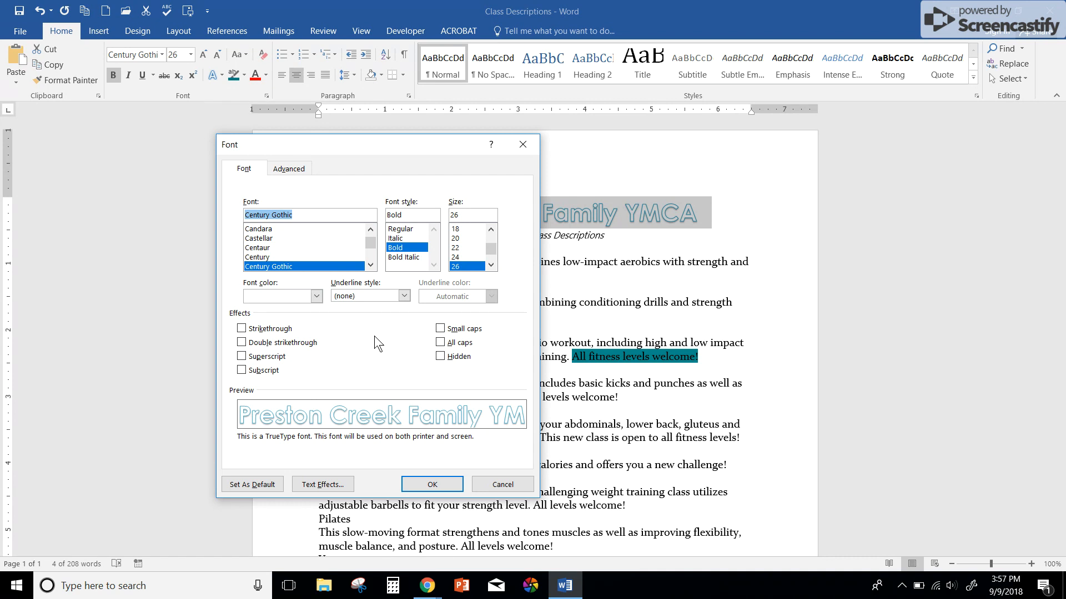
click(321, 482)
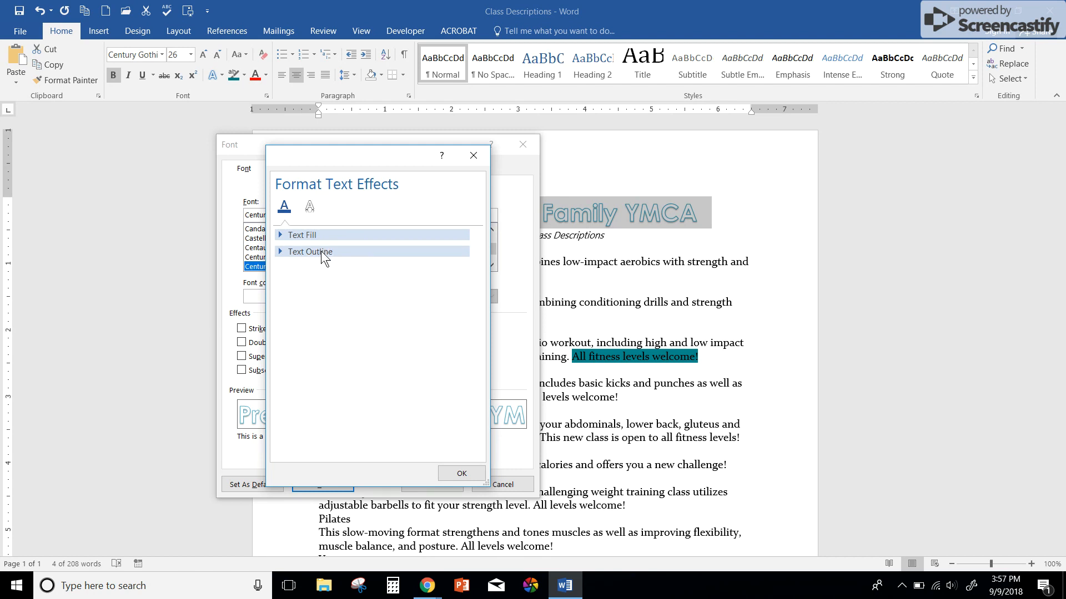
click(282, 235)
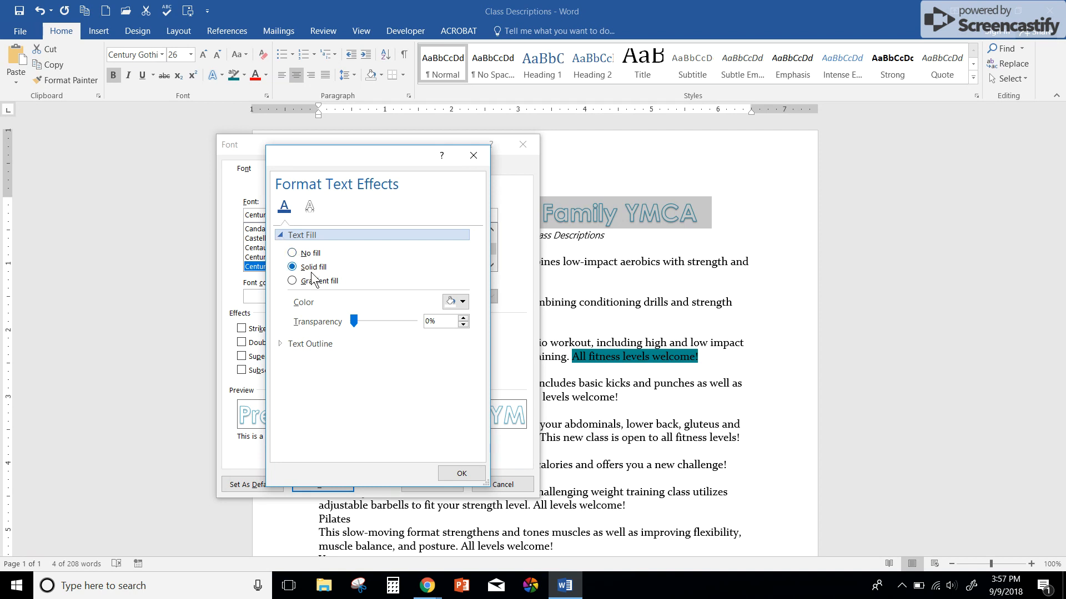
click(305, 281)
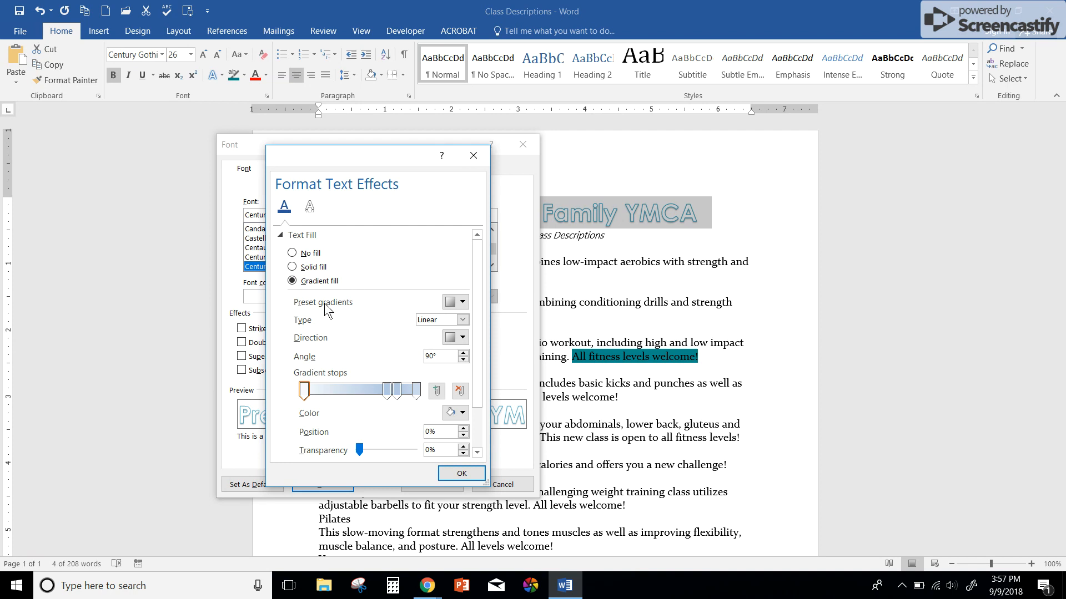
- Choose the medium red preset gradient for the title's text fill, with a linear diagonal direction at 135°
click(462, 302)
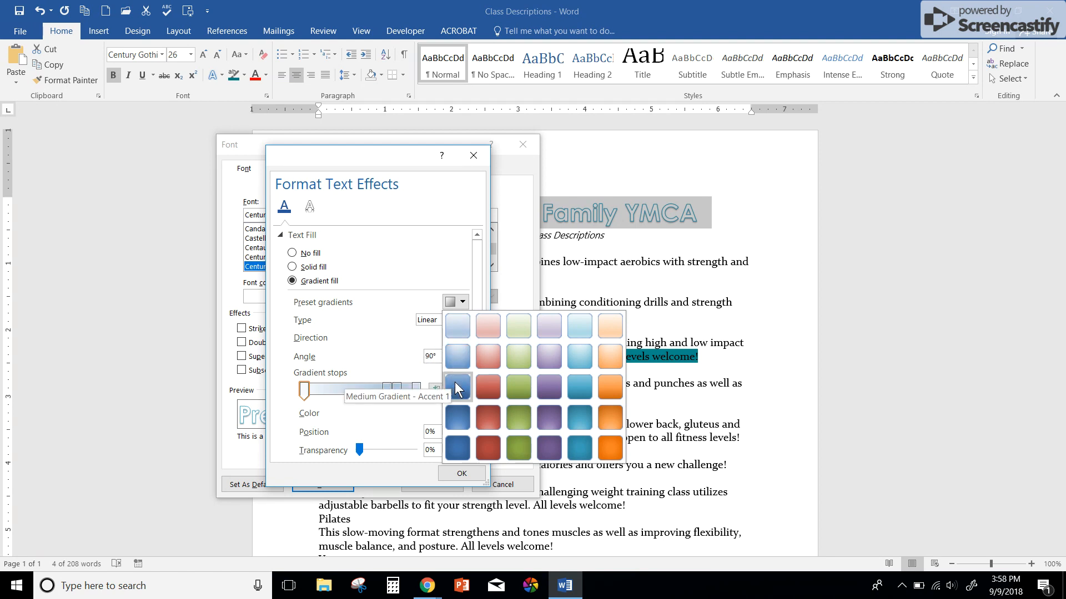
click(489, 385)
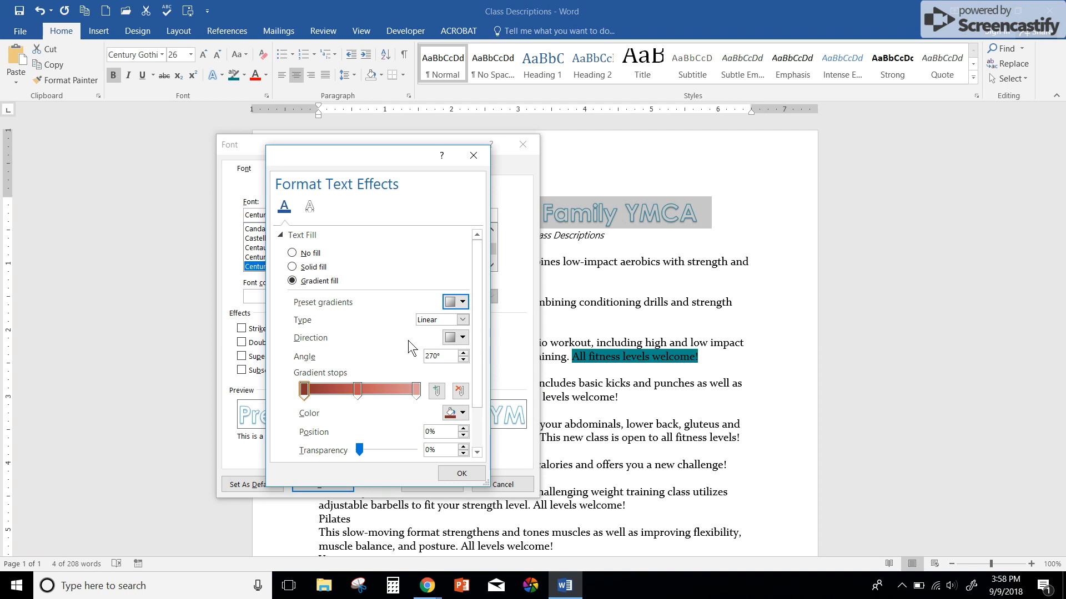
click(462, 338)
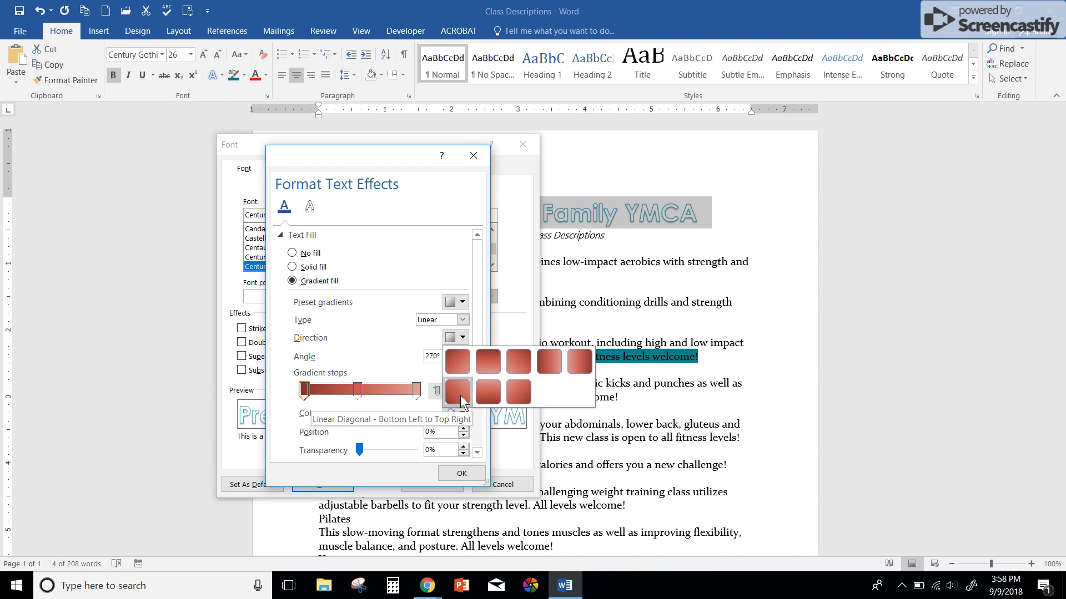
click(521, 365)
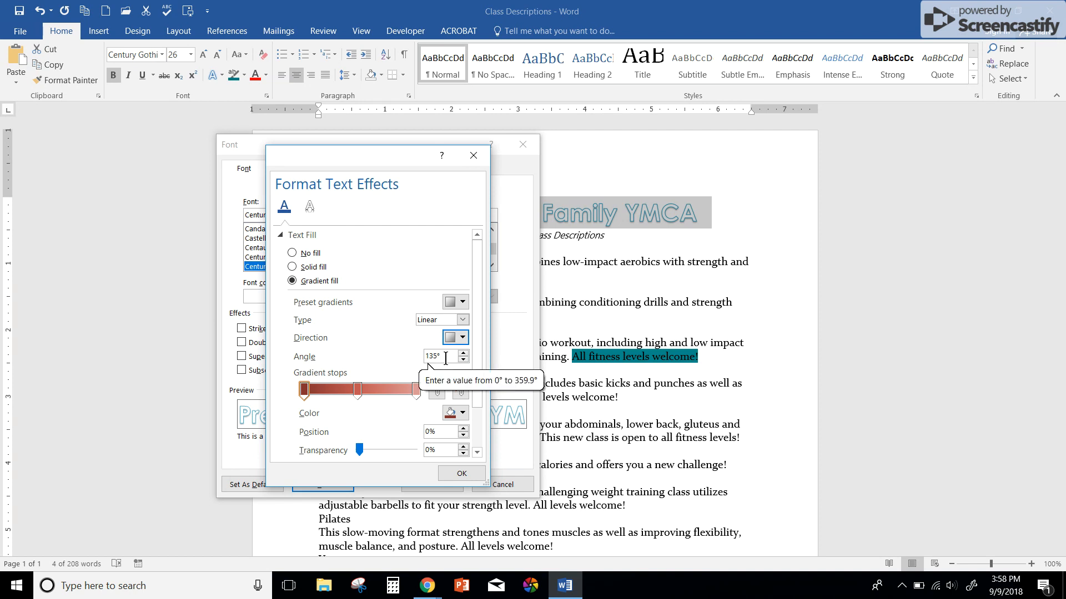
- Set the middle gradient stop's position to 26% and apply the text effects to the title line
click(359, 390)
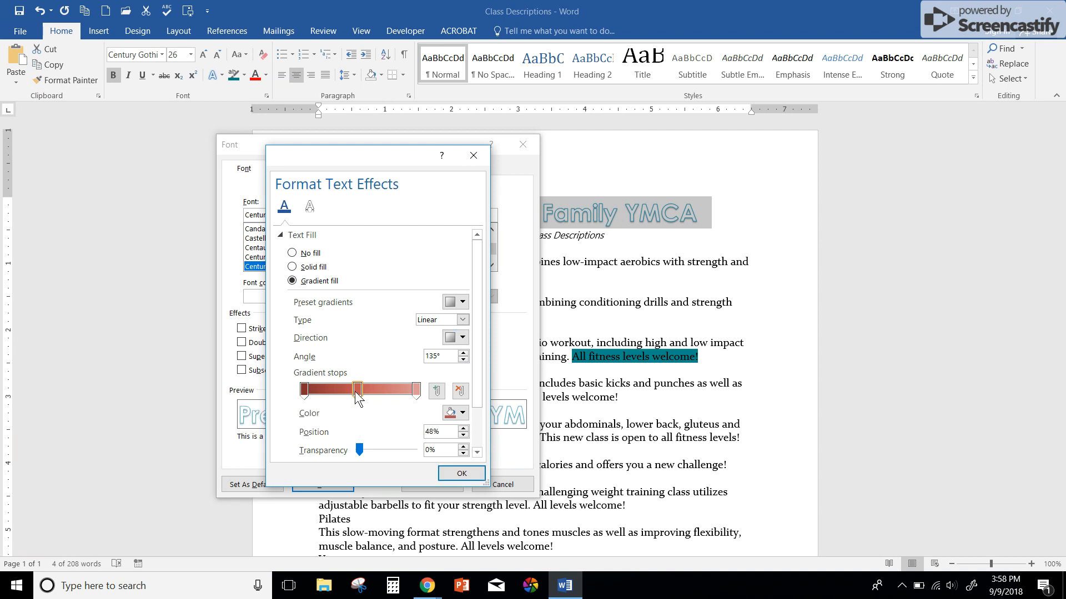
click(306, 392)
click(359, 391)
click(464, 435)
click(463, 435)
click(463, 436)
click(463, 436)
click(464, 436)
click(464, 436)
click(464, 435)
click(463, 435)
click(463, 436)
click(463, 435)
click(463, 436)
click(464, 436)
click(463, 436)
click(464, 435)
click(464, 436)
click(463, 435)
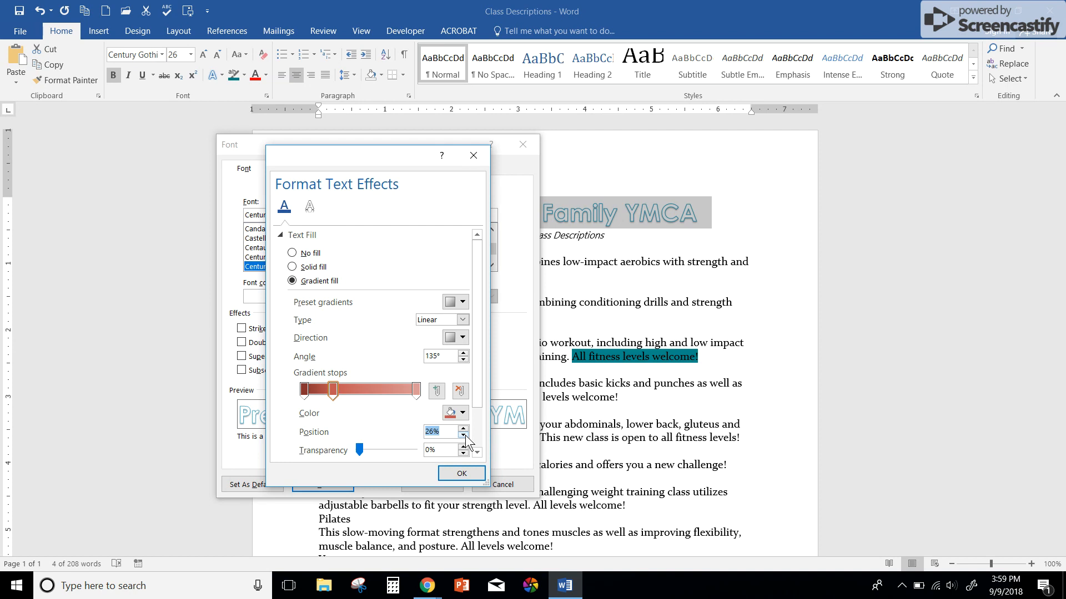
click(461, 473)
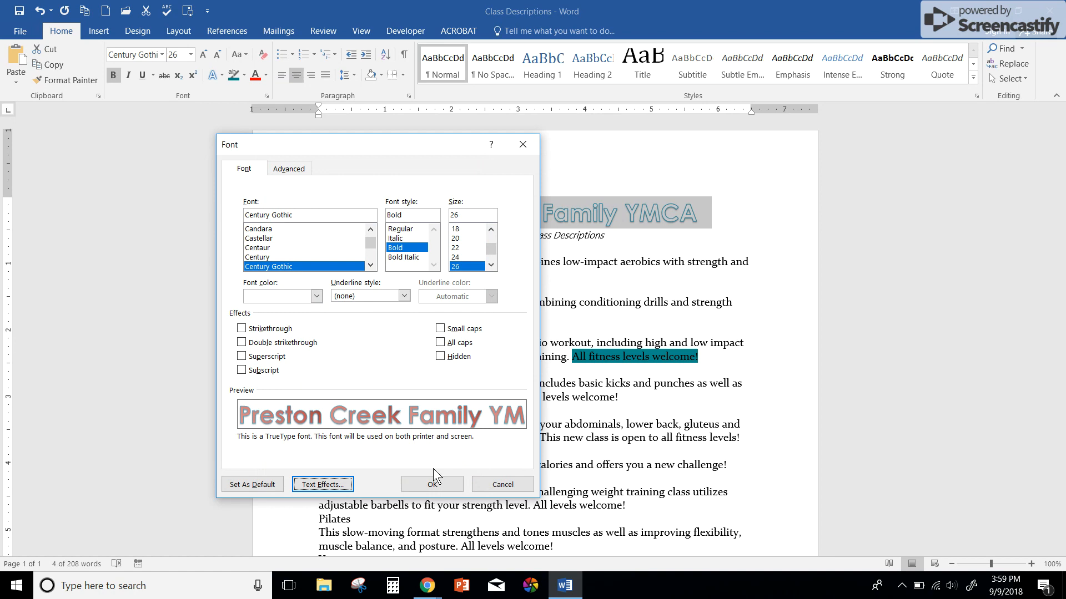
click(433, 482)
click(347, 201)
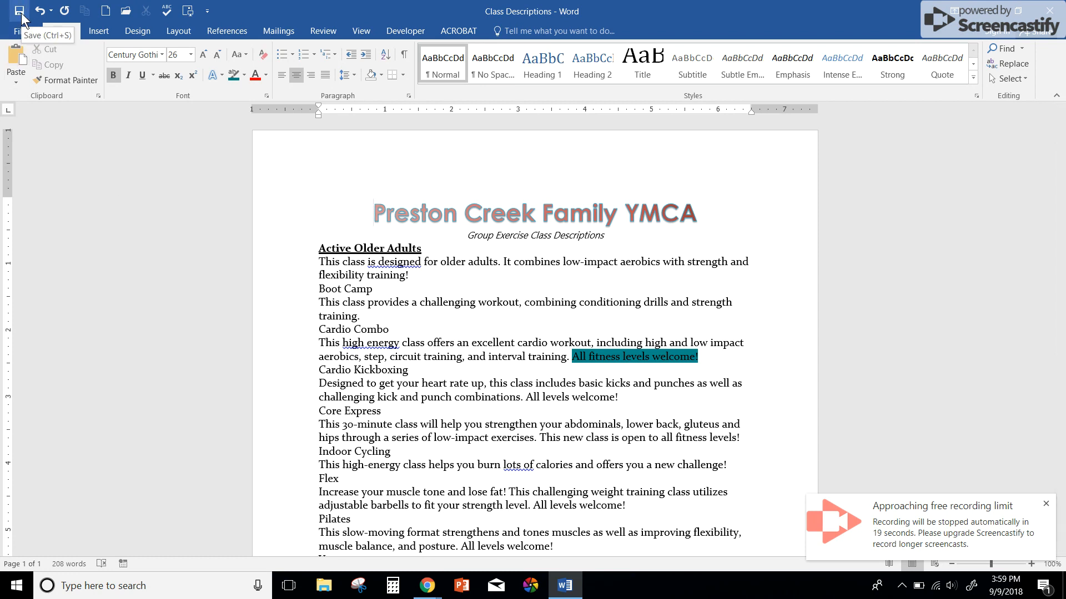
click(565, 586)
click(566, 587)
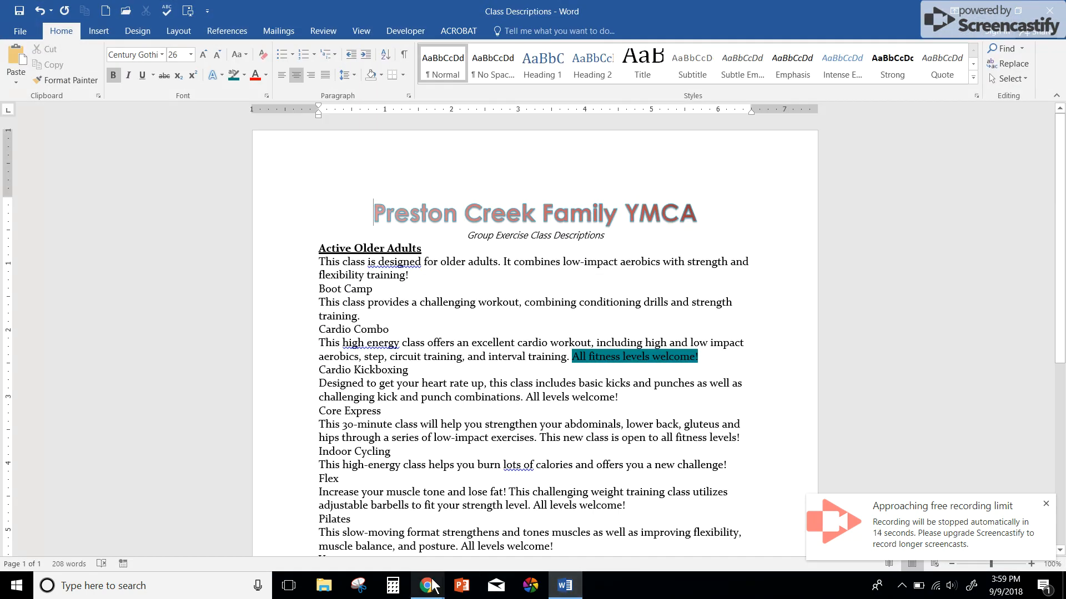